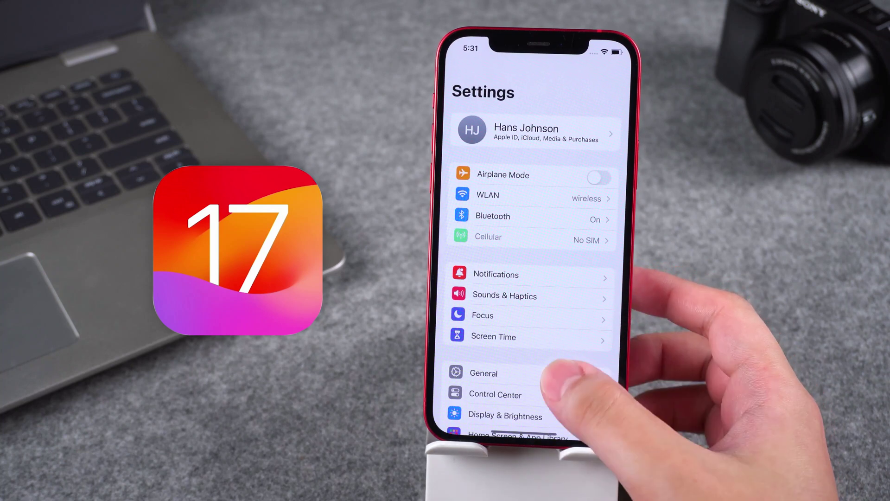
Check Settings > General > About to confirm the iOS Version reads 17.0.
left_click(510, 373)
left_click(616, 130)
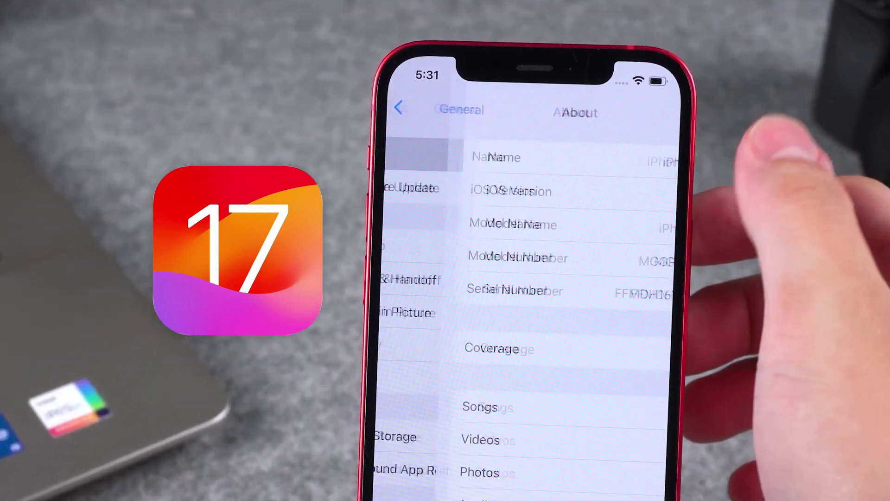
left_click(618, 209)
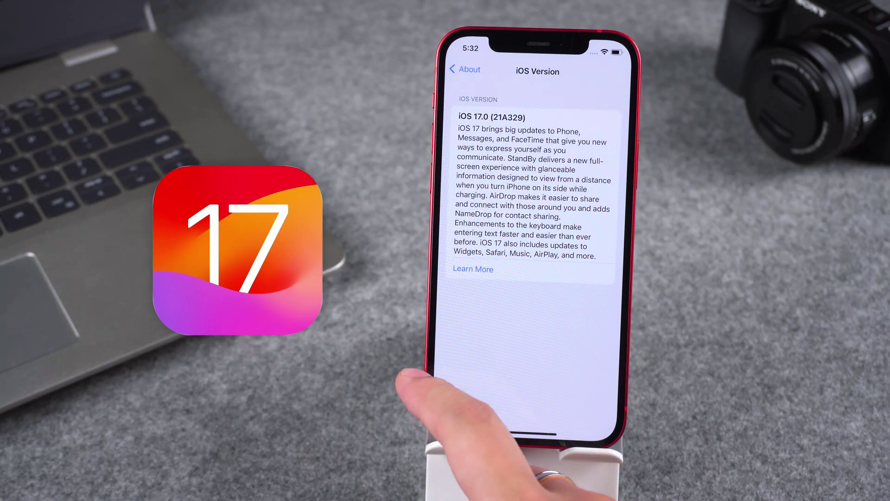
Back out of Settings to the home screen and show the next page of apps.
left_click_drag(389, 498, 431, 498)
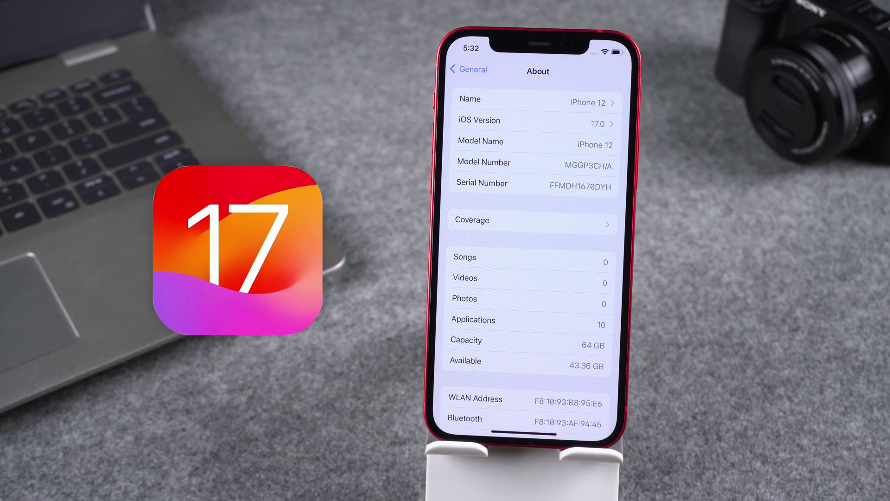
left_click_drag(440, 232, 579, 232)
left_click_drag(501, 431, 500, 278)
left_click_drag(598, 319, 584, 371)
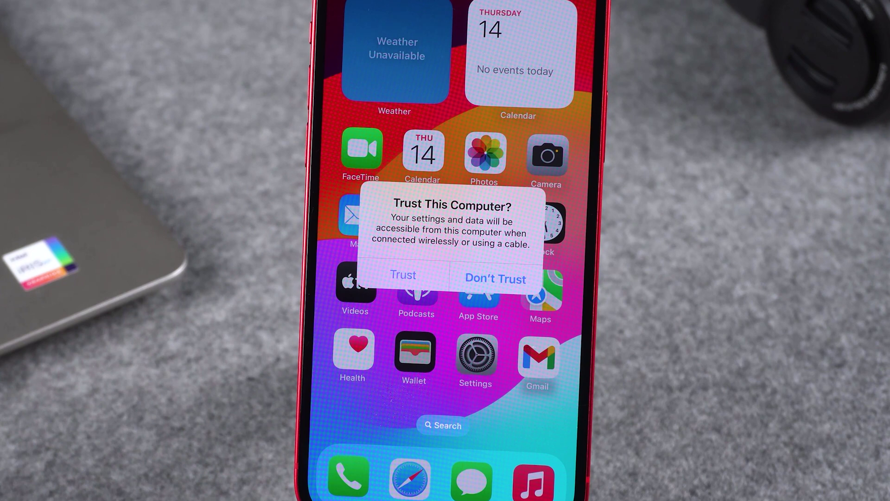
Tap Trust on the iPhone's 'Trust This Computer?' alert.
left_click(402, 274)
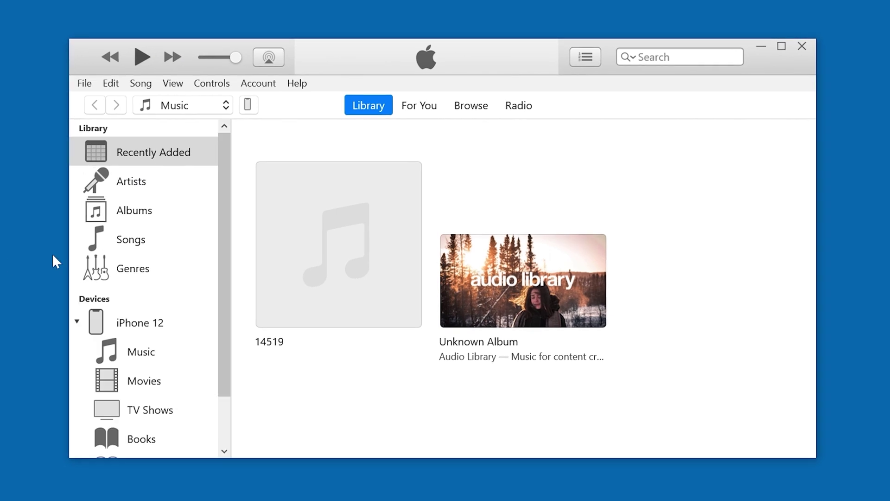
Open the iPhone 12 Summary page in iTunes and start a manual Back Up Now.
left_click(249, 105)
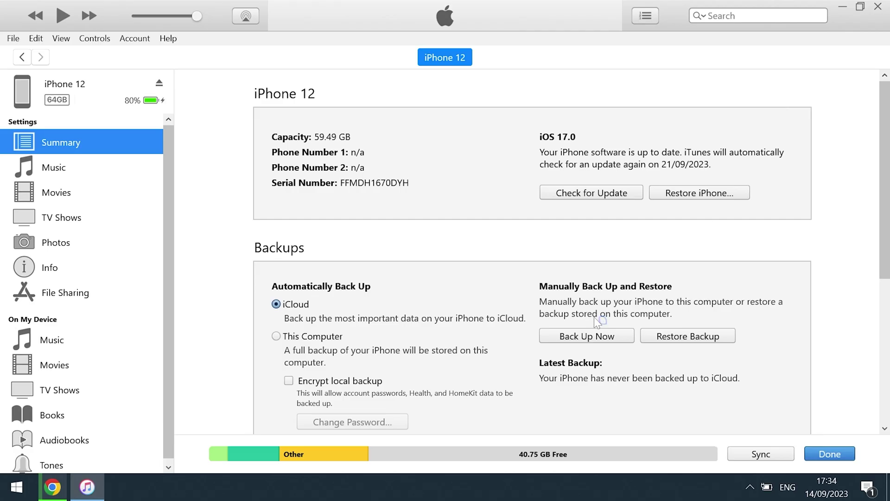
left_click(593, 336)
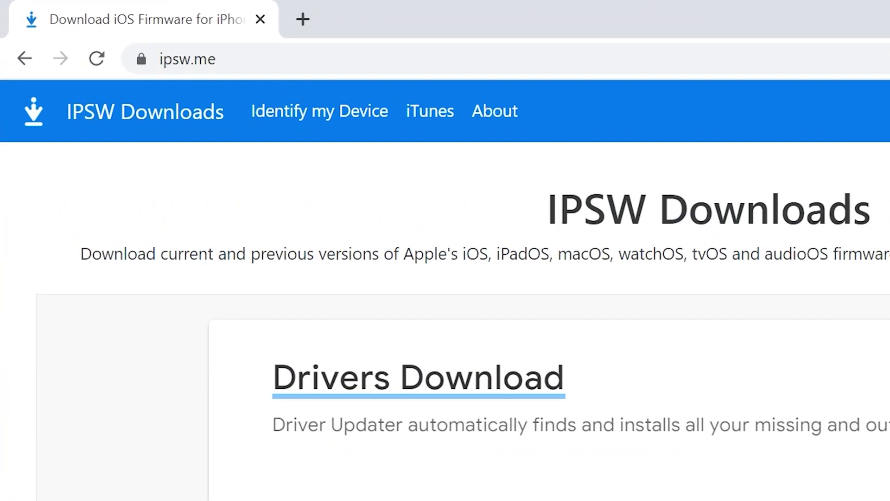
Go to ipsw.me in Chrome and scroll to the 'Choose a product' grid.
left_click(384, 74)
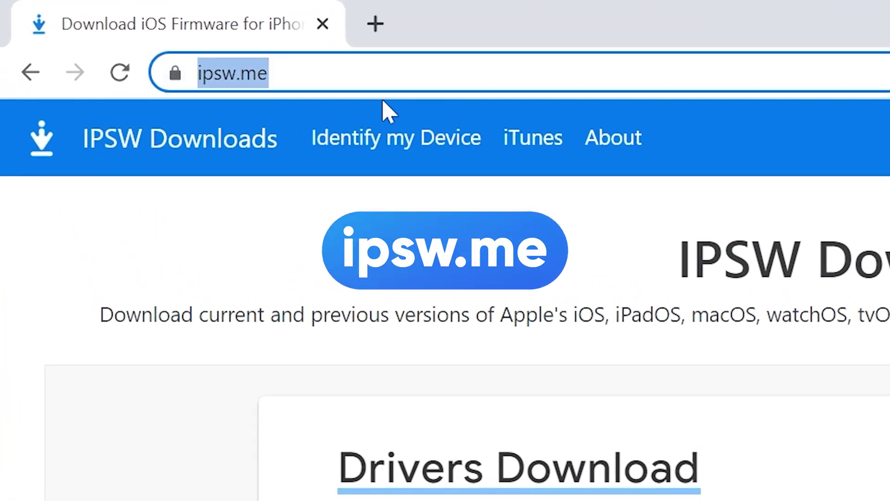
left_click(223, 238)
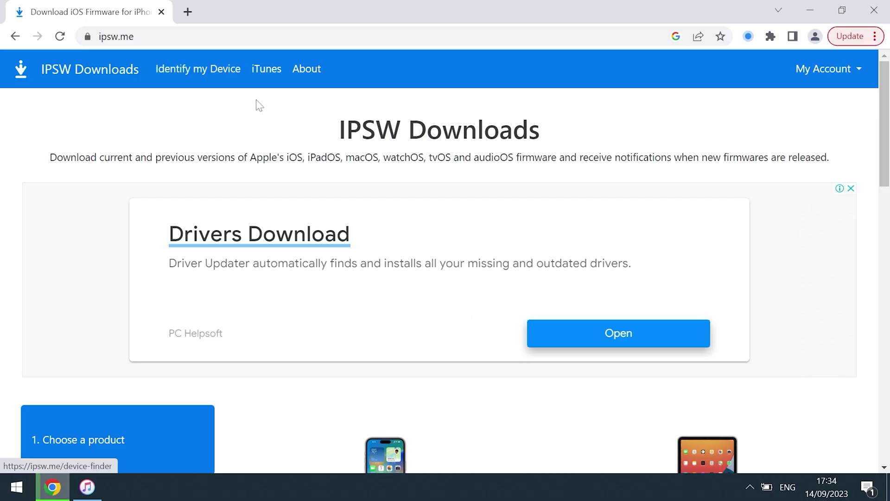
scroll(673, 347, "down", 2)
scroll(337, 174, "down", 10)
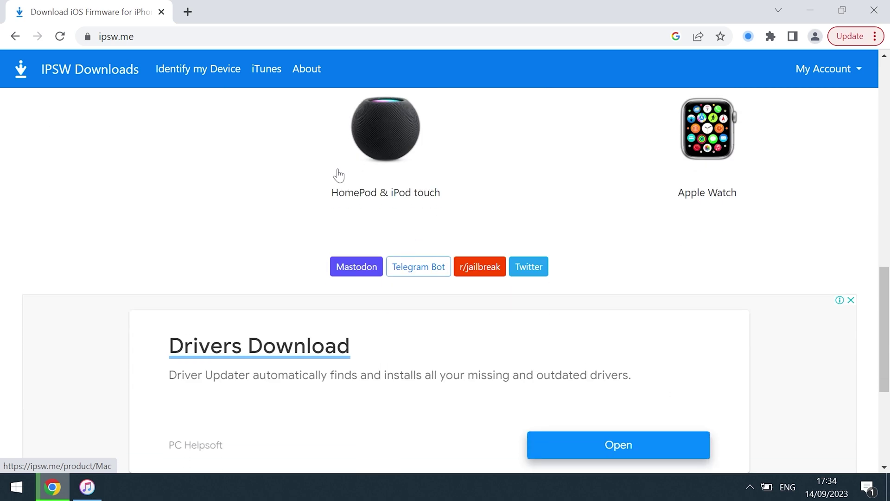
scroll(338, 175, "up", 7)
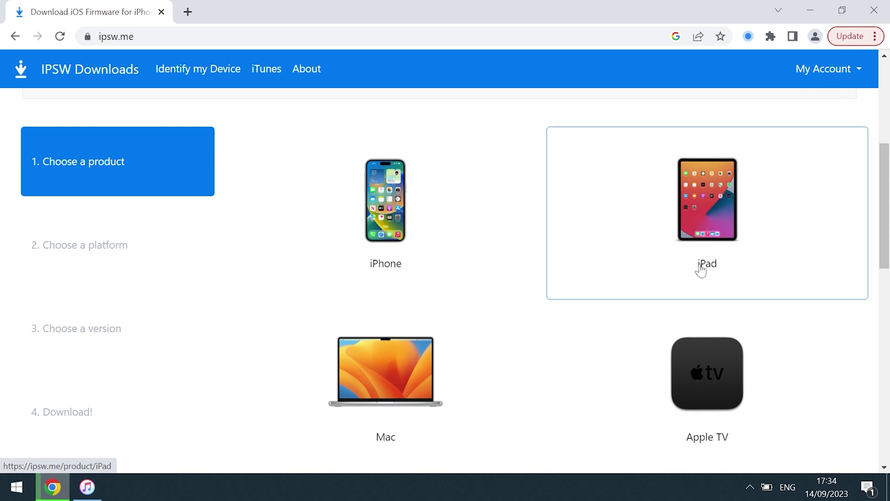
Choose iPhone, then iPhone 12, to list its available IPSW firmware.
left_click(414, 240)
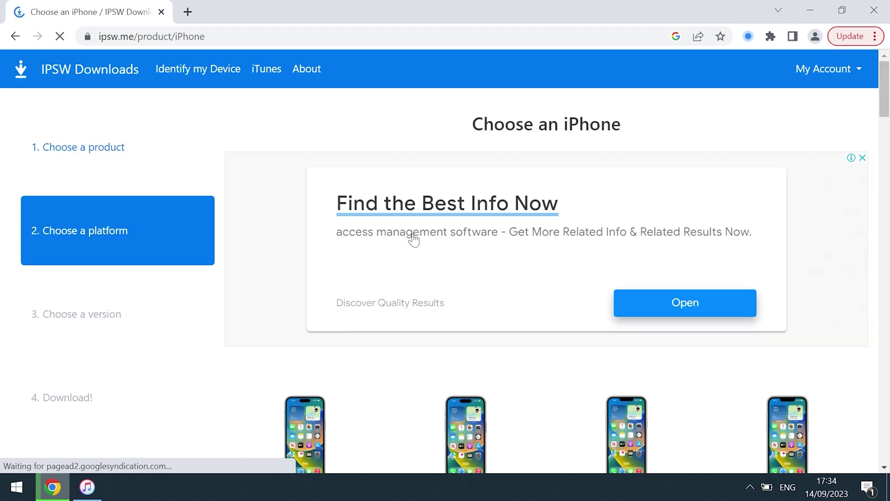
scroll(751, 178, "down", 5)
scroll(751, 177, "down", 5)
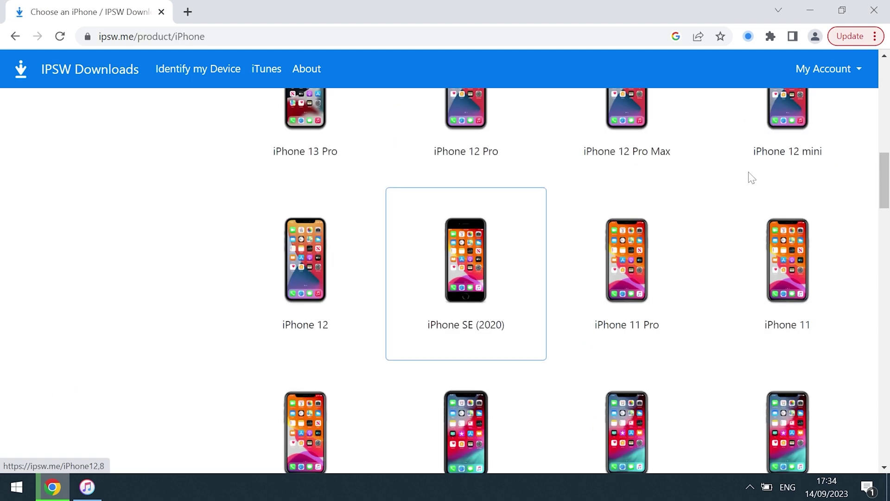
left_click(305, 301)
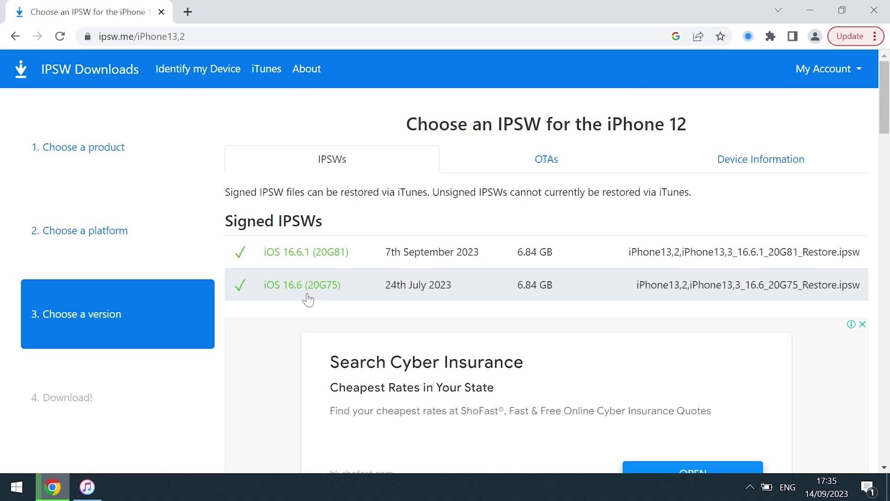
scroll(310, 301, "down", 1)
scroll(308, 298, "up", 1)
Review the Signed IPSWs (iOS 16.6.1, 16.6) and the Unsigned IPSWs lists.
left_click_drag(225, 221, 327, 221)
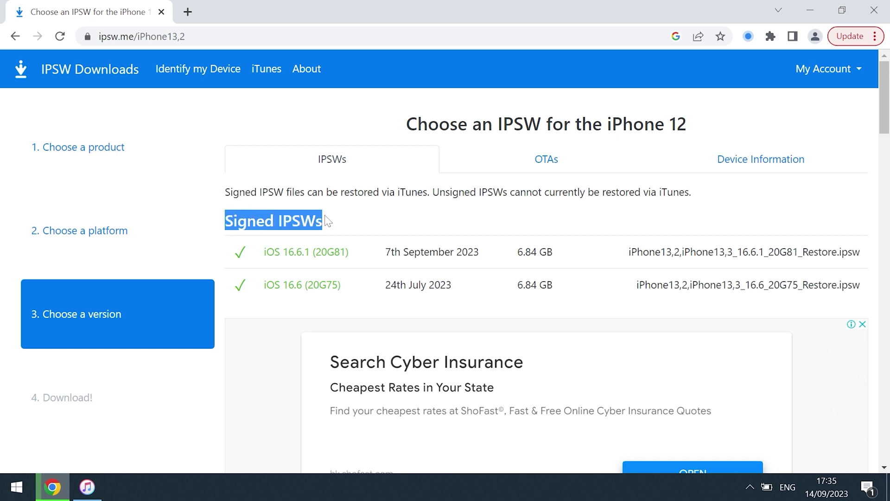
left_click(353, 221)
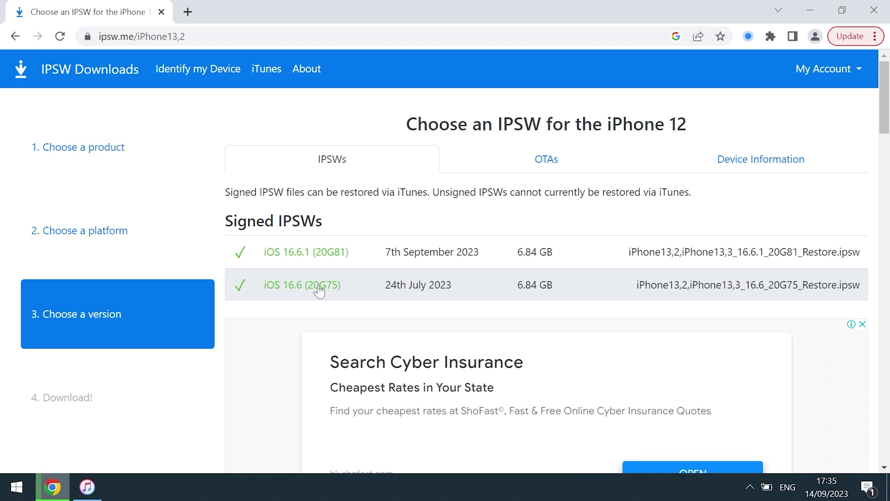
scroll(472, 264, "down", 8)
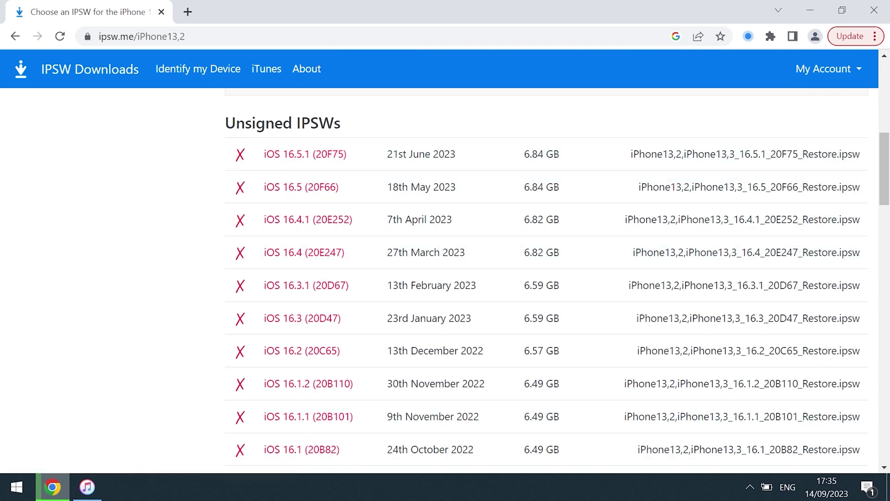
left_click_drag(226, 122, 333, 123)
left_click(357, 126)
scroll(356, 126, "up", 8)
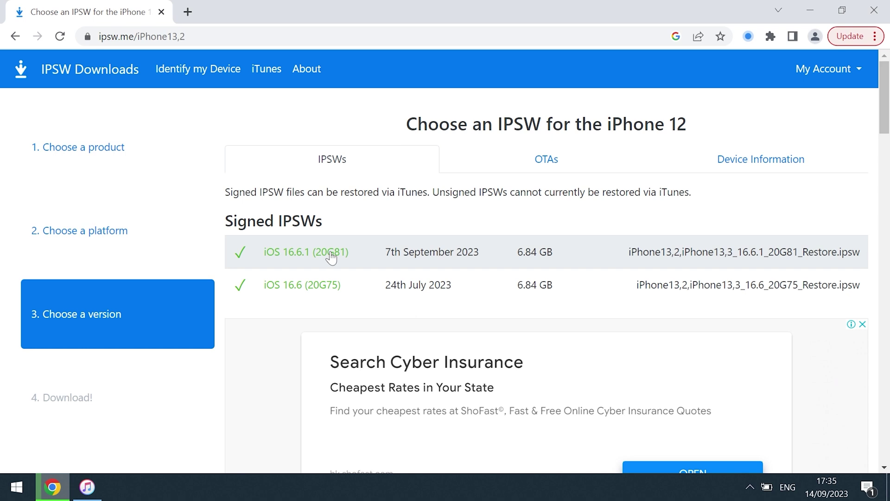
Download the 6.84 GB iOS 16.6.1 (20G81) IPSW and check it in Chrome's downloads.
left_click(331, 257)
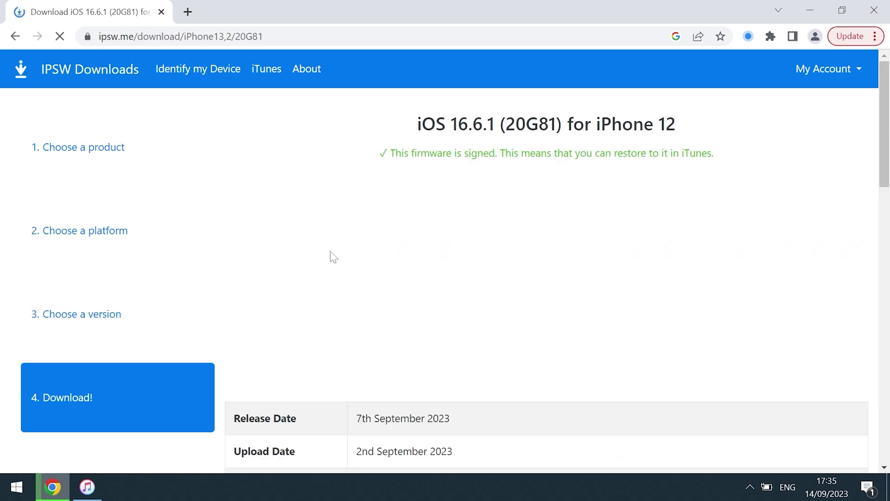
scroll(822, 190, "down", 5)
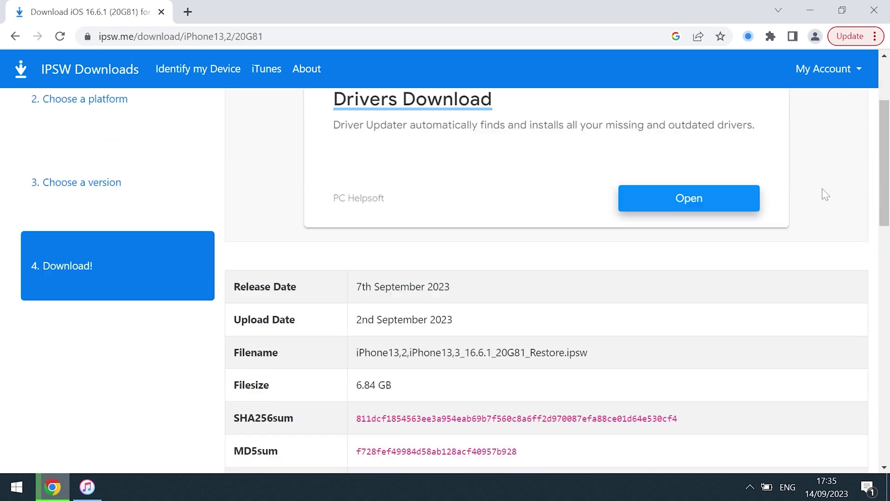
scroll(820, 188, "down", 2)
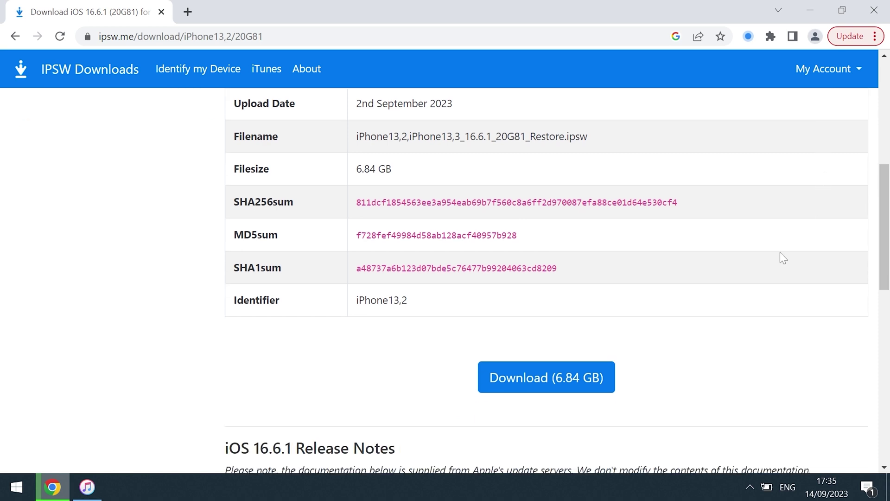
left_click(556, 388)
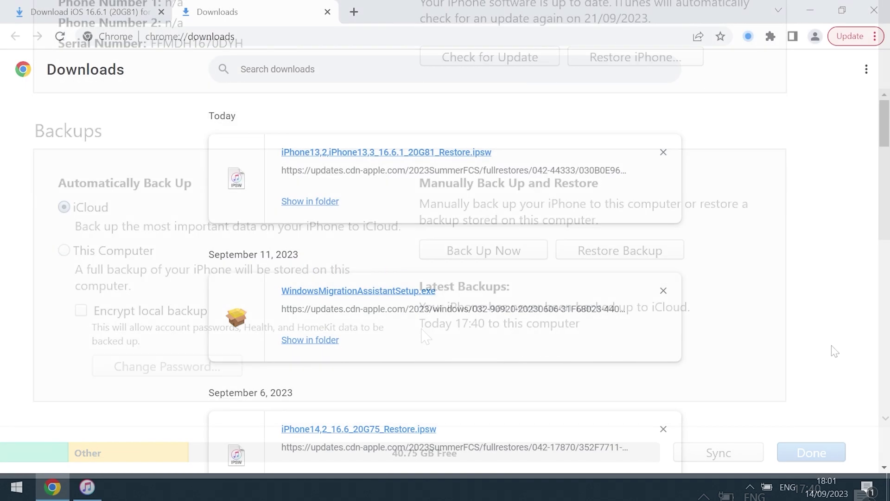
left_click_drag(213, 203, 541, 219)
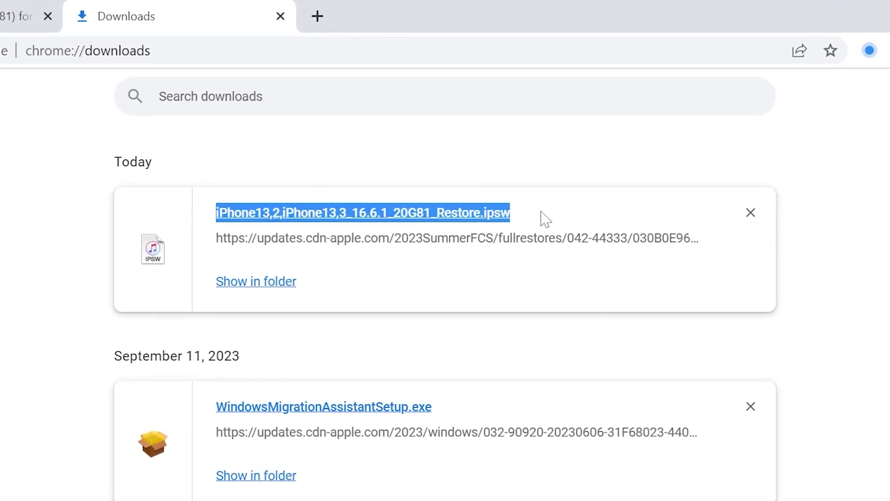
left_click(433, 176)
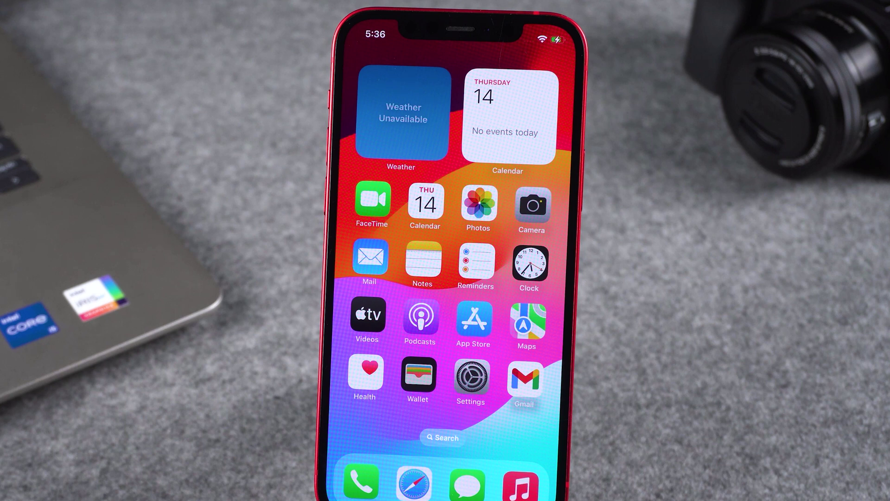
Turn off Find My iPhone under Apple ID > Find My, confirming with the Apple ID password.
left_click(471, 377)
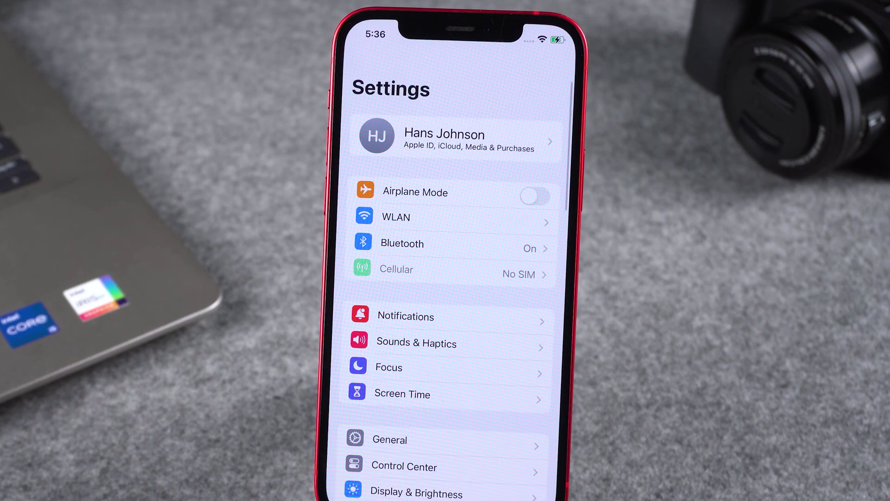
left_click(491, 136)
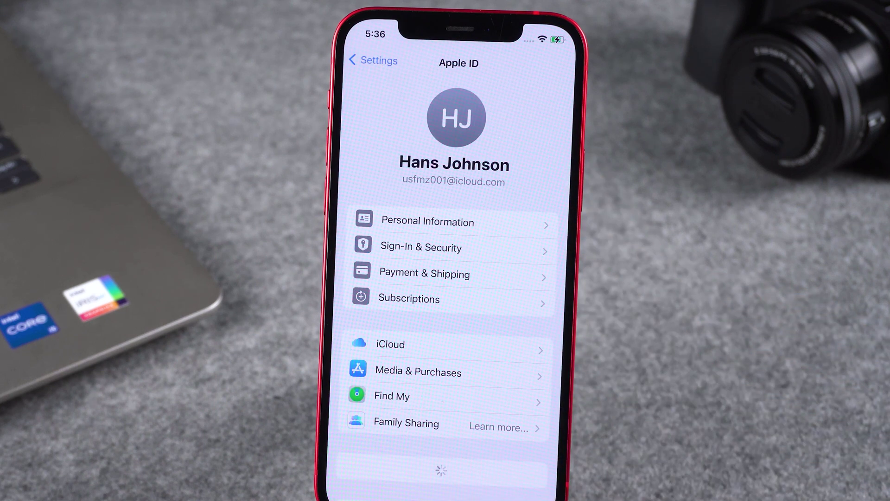
left_click(512, 398)
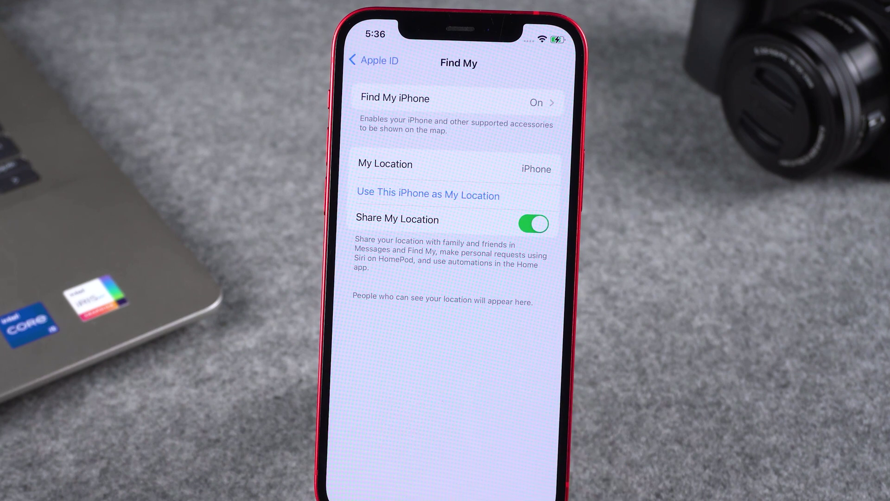
left_click(499, 100)
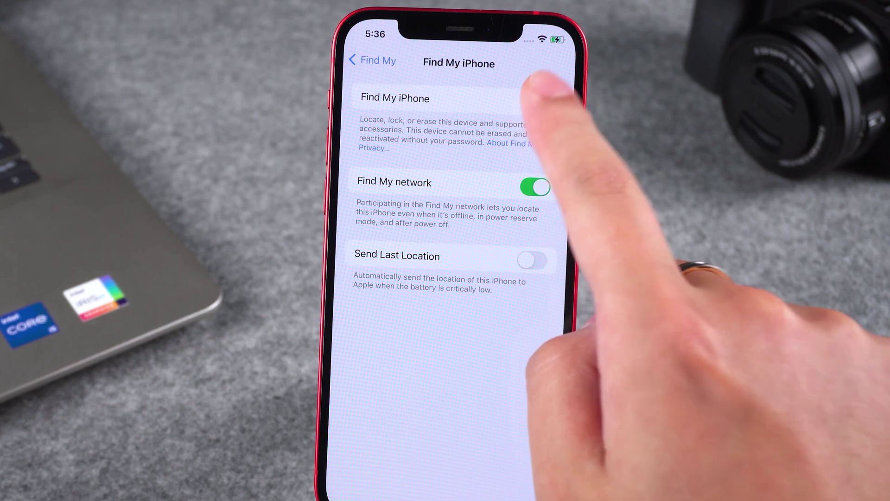
left_click(538, 102)
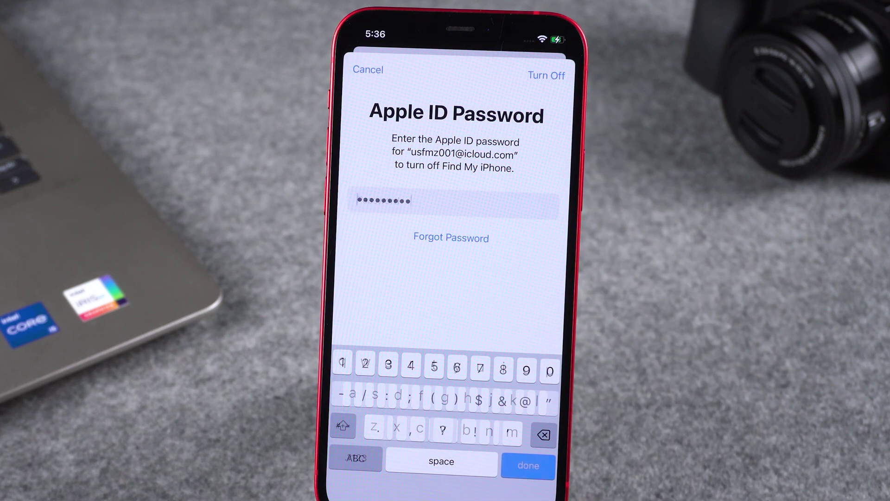
left_click(547, 74)
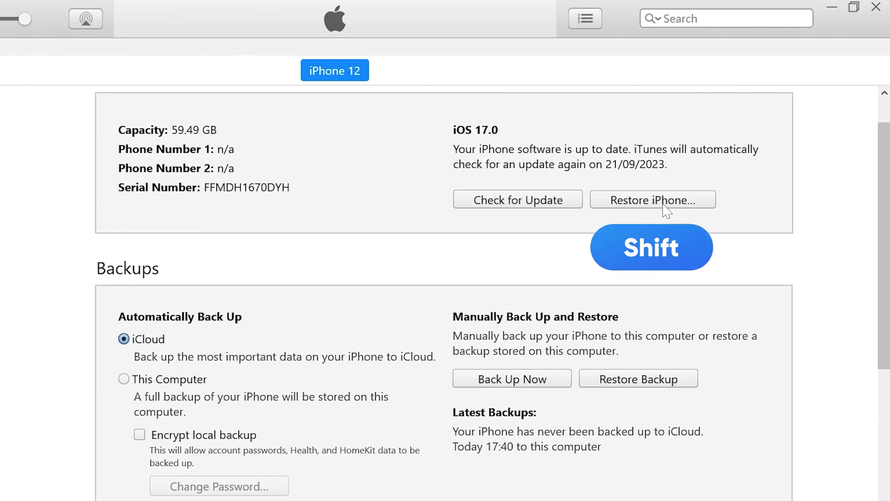
Shift-click Restore iPhone and load the iPhone13,2 16.6.1 IPSW from Downloads.
left_click(661, 204, "shift")
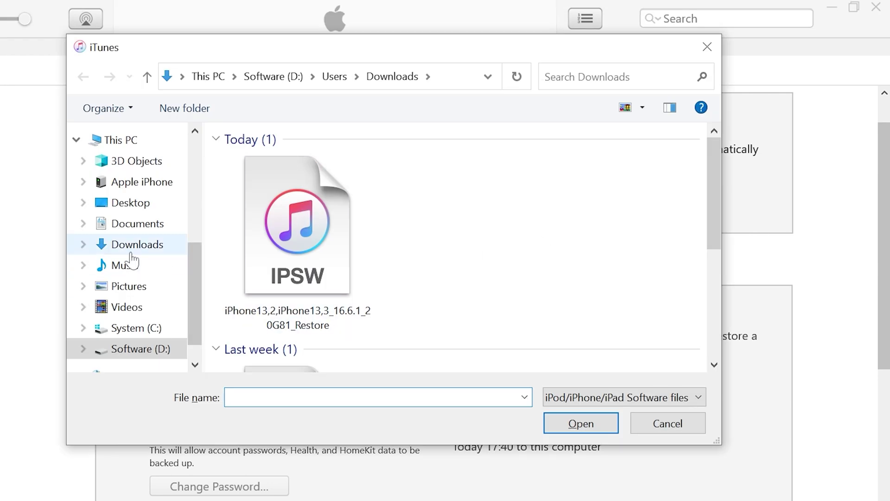
scroll(131, 252, "up", 5)
left_click(139, 194)
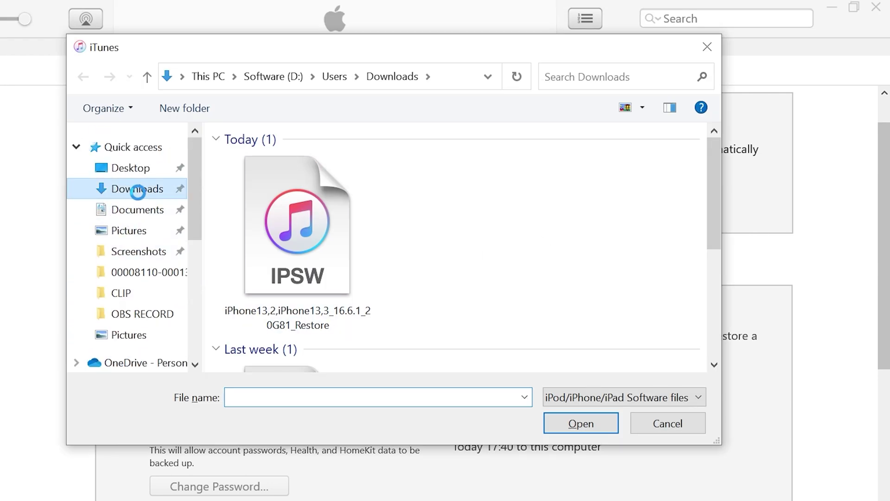
left_click(284, 188)
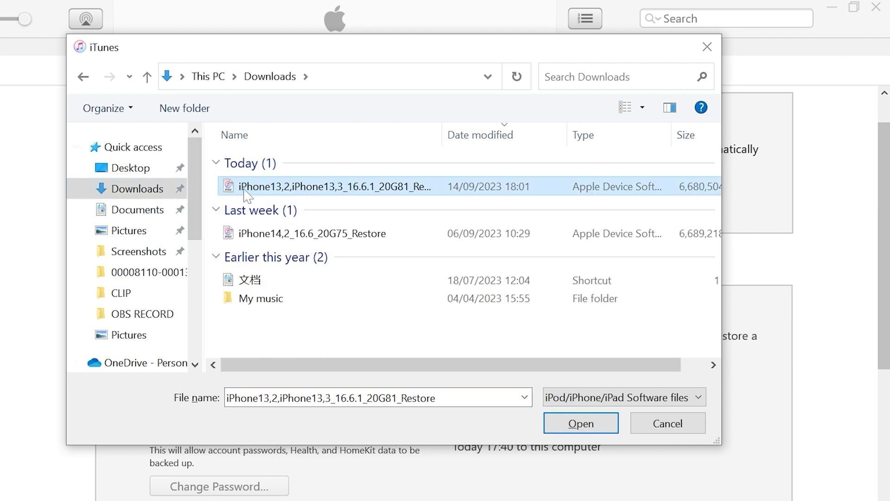
left_click(581, 423)
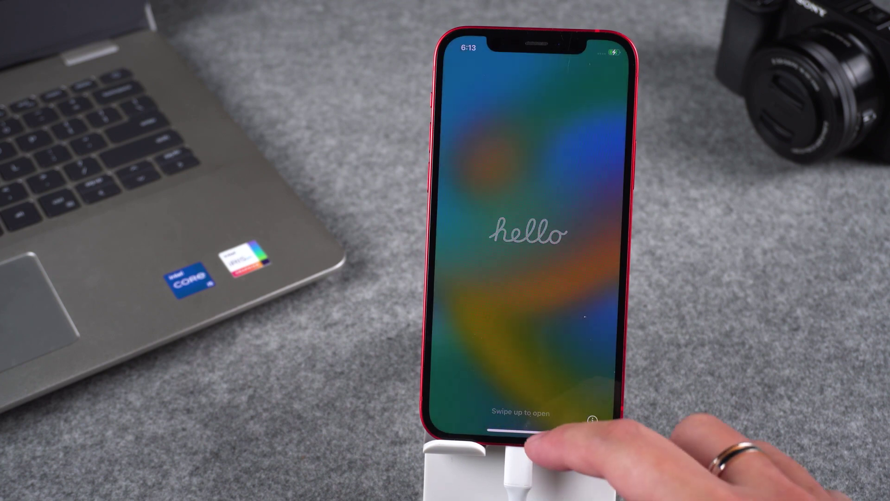
Swipe up on the iPhone's hello screen to begin setup.
left_click_drag(529, 431, 547, 319)
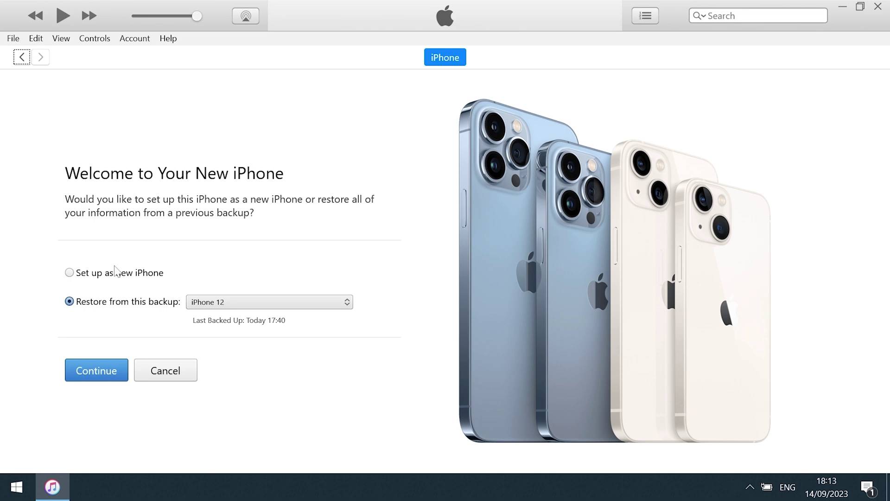
left_click(101, 378)
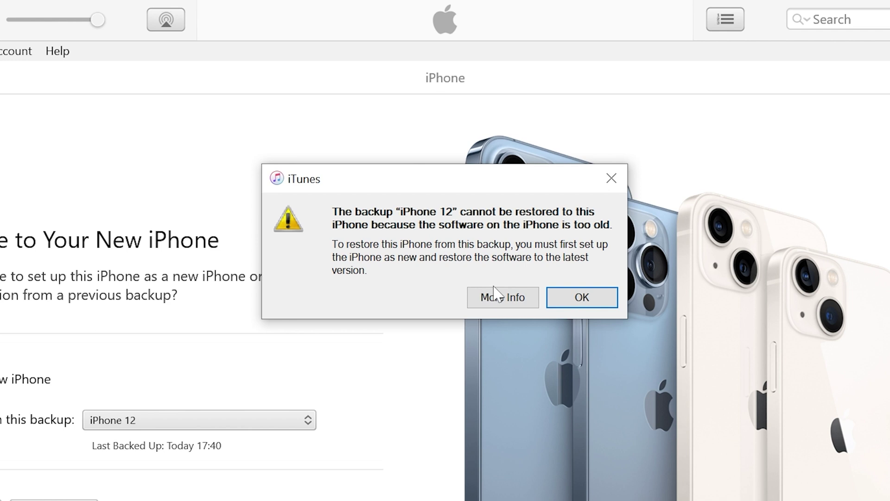
left_click(585, 298)
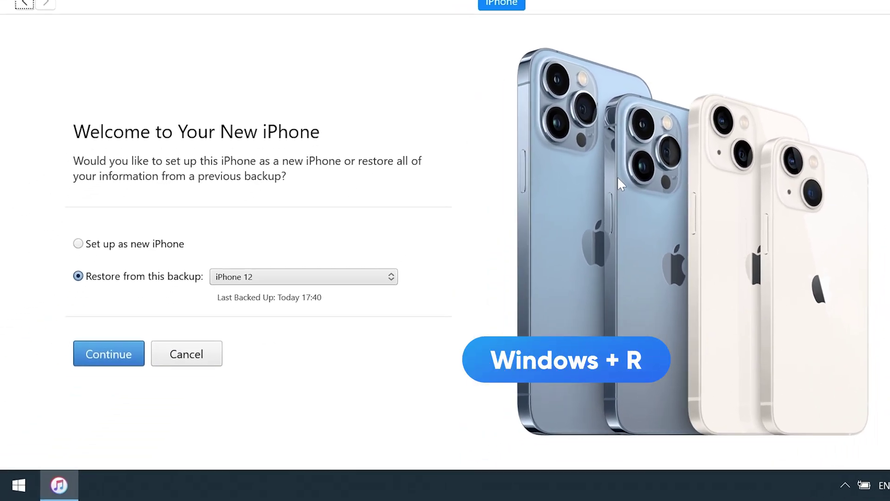
Run %appdata% and open the newest (14/09/2023) folder in Apple\MobileSync\Backup.
key("super+r")
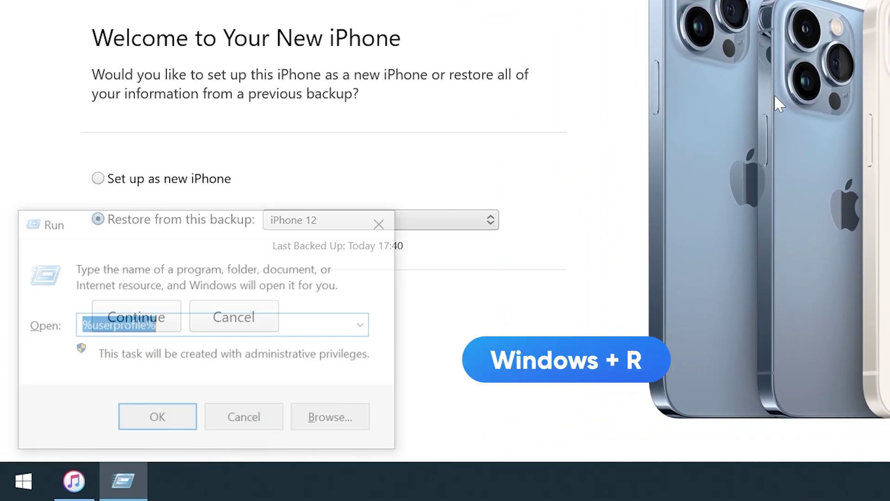
type("%")
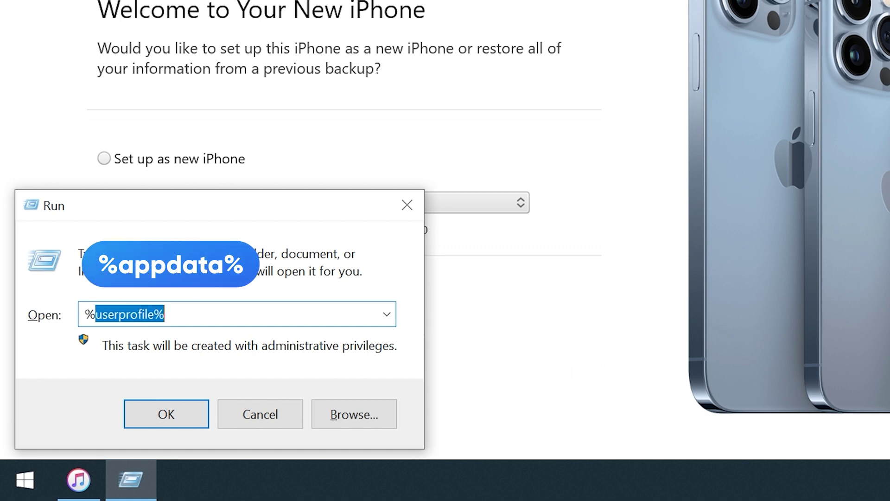
type("app")
left_click(262, 336)
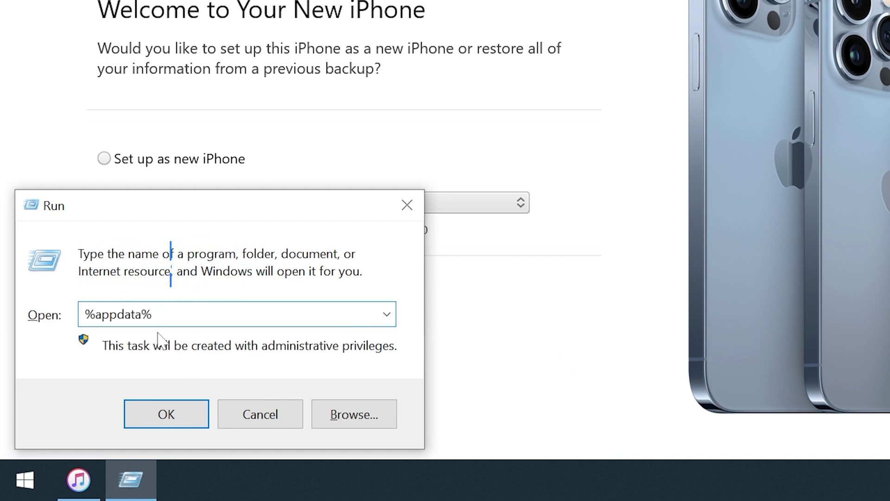
left_click(167, 417)
double_click(588, 93)
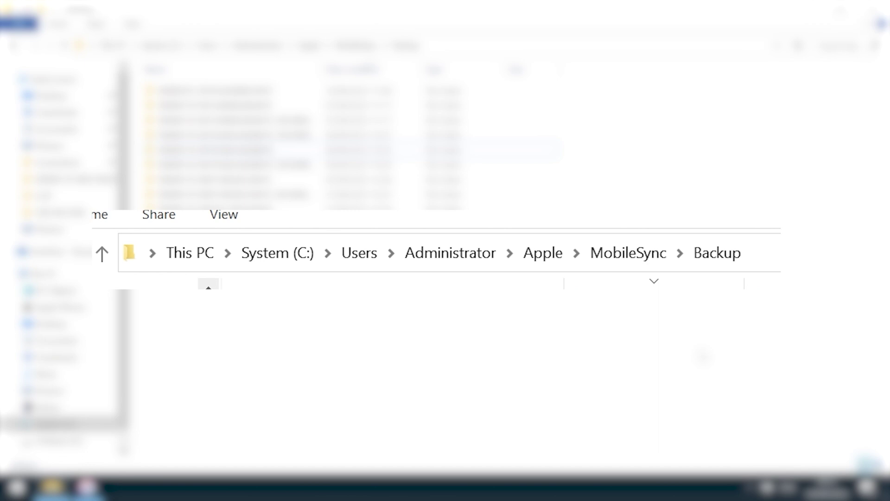
left_click(431, 137)
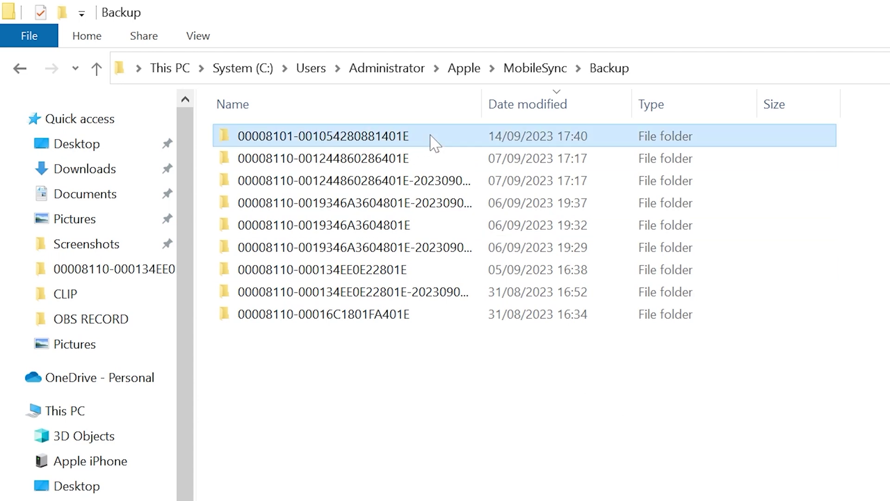
double_click(484, 139)
left_click_drag(883, 88, 883, 447)
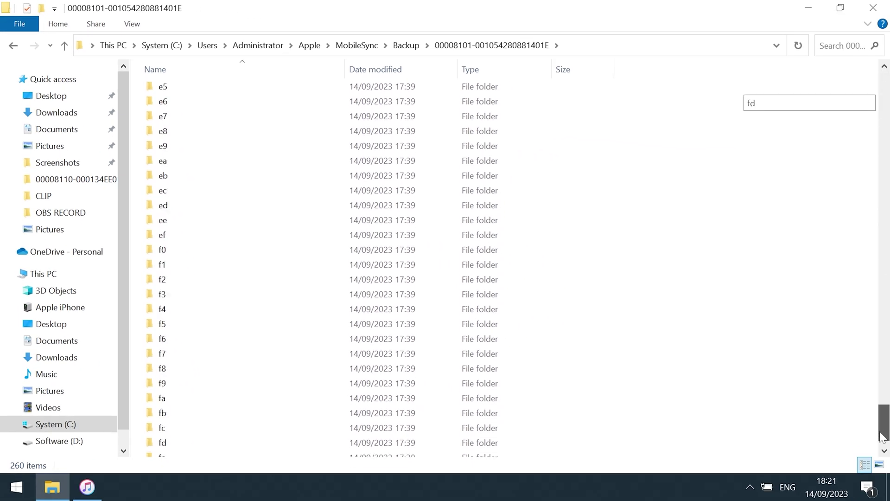
Open the backup's Info.plist in Notepad via Open with.
left_click(196, 409)
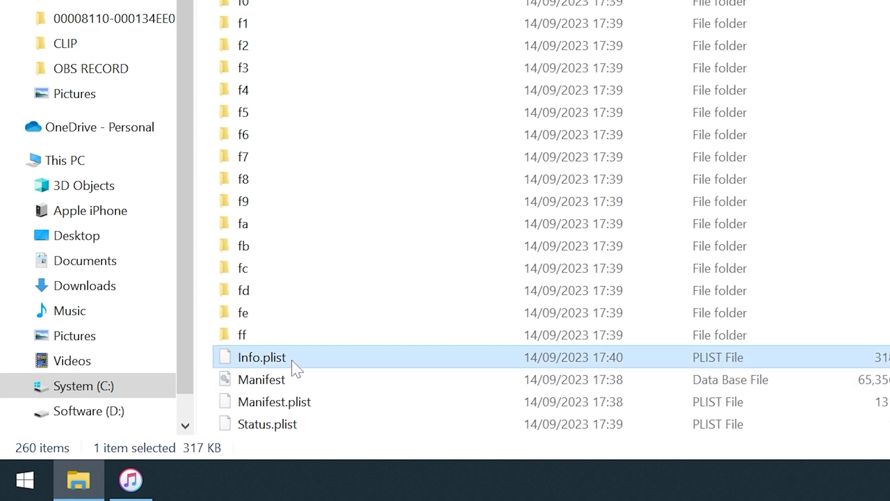
right_click(314, 358)
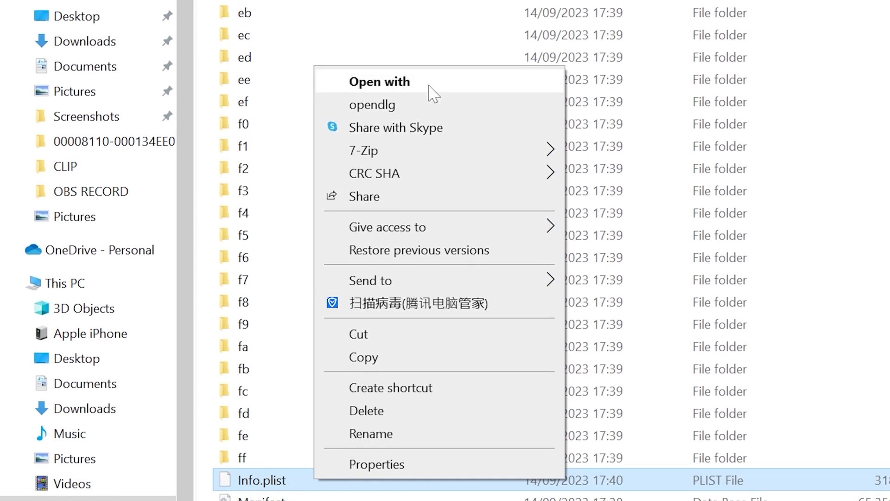
left_click(404, 88)
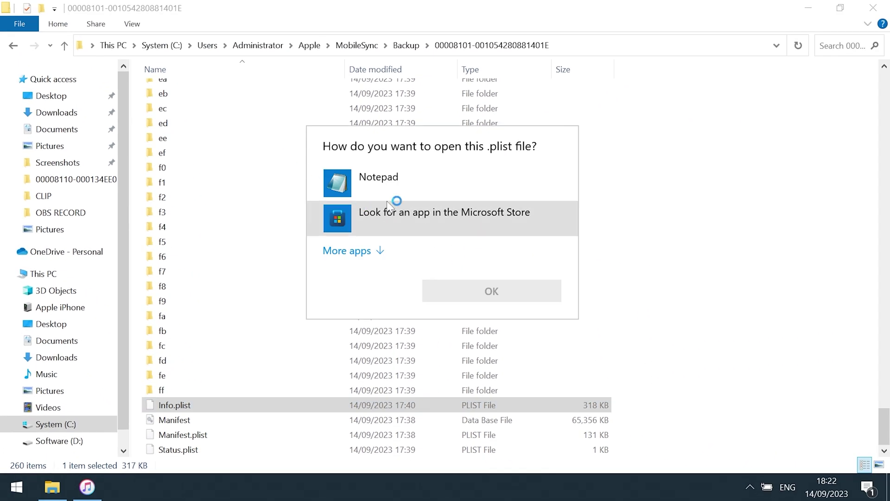
left_click(397, 186)
left_click(519, 293)
left_click_drag(647, 119, 383, 47)
Maximise Notepad and search Info.plist for the 'Product Version' entry.
double_click(383, 46)
key("ctrl+f")
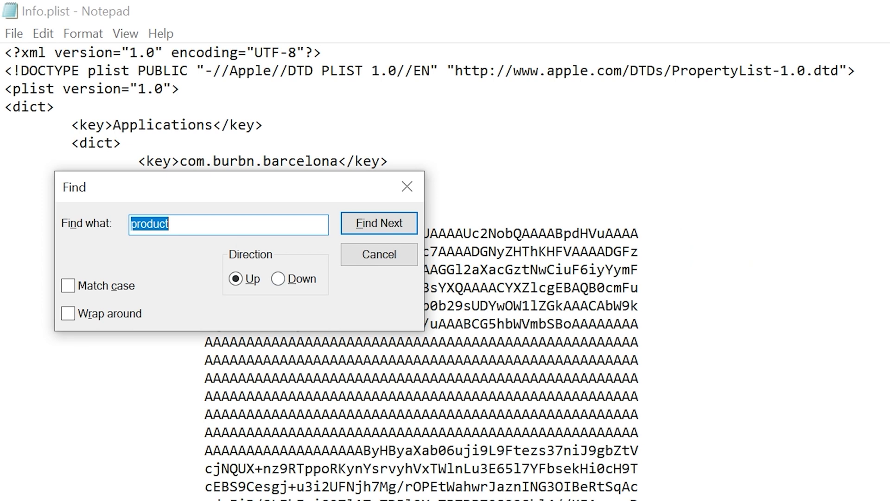
key("End")
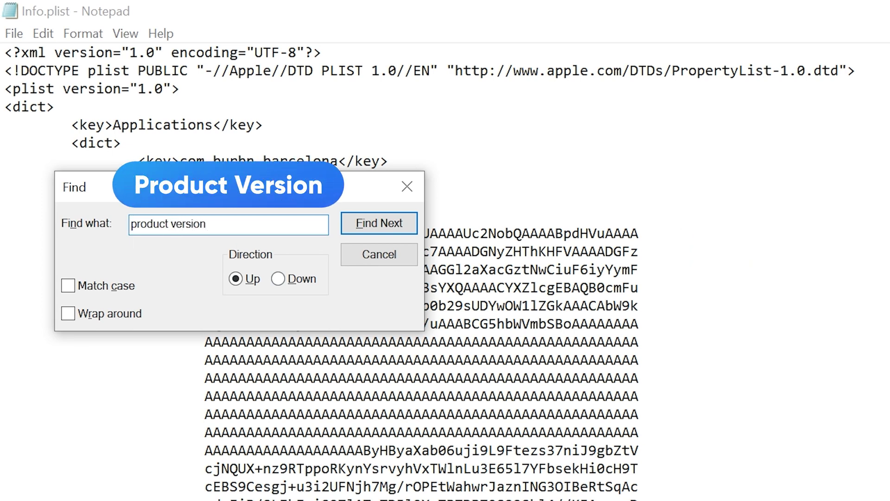
left_click(301, 278)
left_click(394, 223)
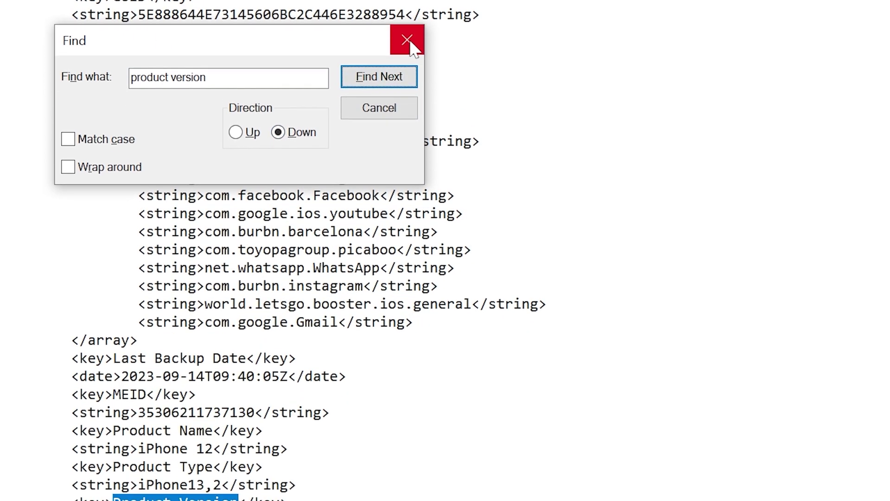
left_click(407, 186)
Change the Product Version value from 17.0 to 16.6.1 and save the file.
scroll(445, 250, "down", 2)
key("Home")
key("shift+Down")
key("shift+End")
key("Right")
mouse_move(138, 327)
left_mouse_down()
mouse_move(172, 327)
mouse_move(155, 327)
left_mouse_up()
left_click(157, 327)
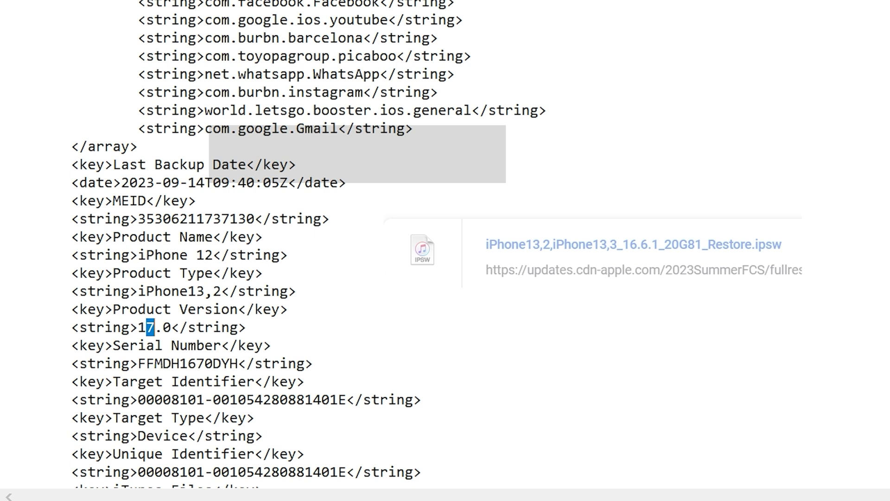
type("6.")
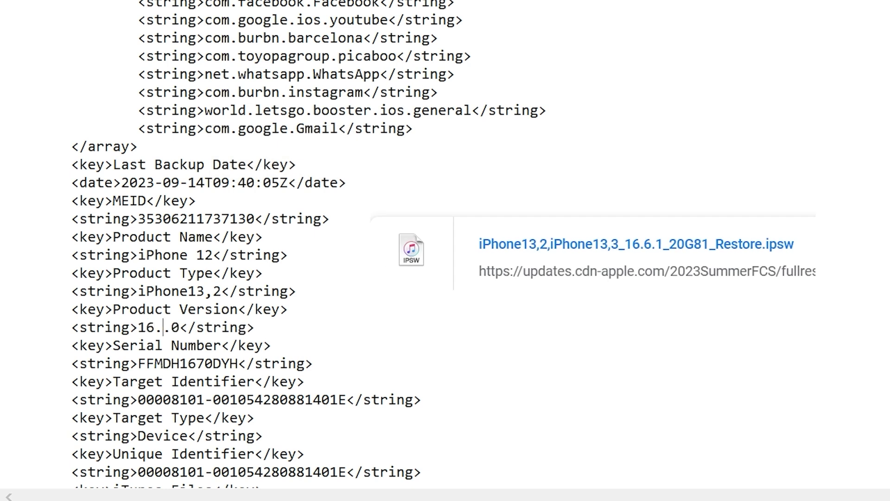
type("6.1")
key("Delete")
key("Delete")
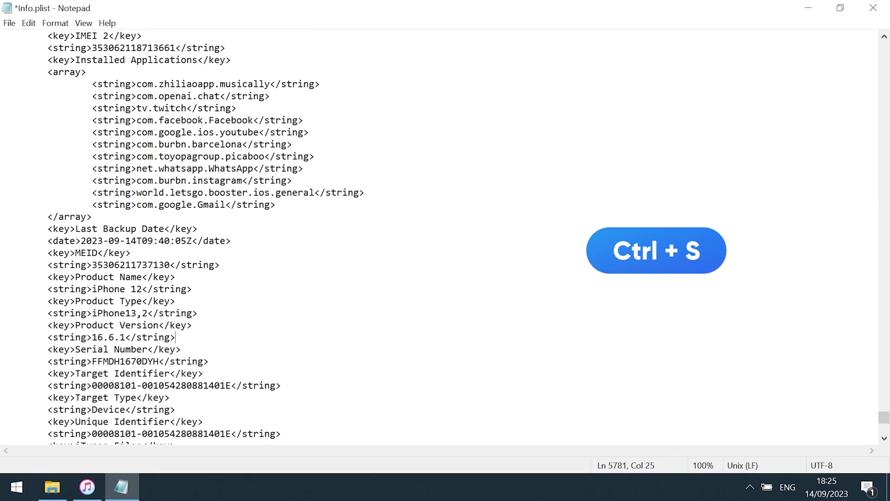
key("ctrl+s")
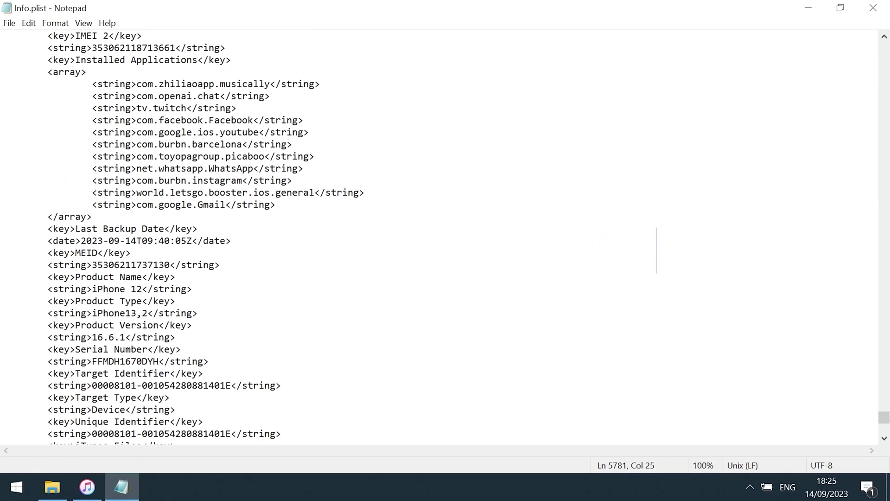
Close Notepad and iTunes, relaunch iTunes, and restore from the iPhone 12 backup.
left_click(873, 8)
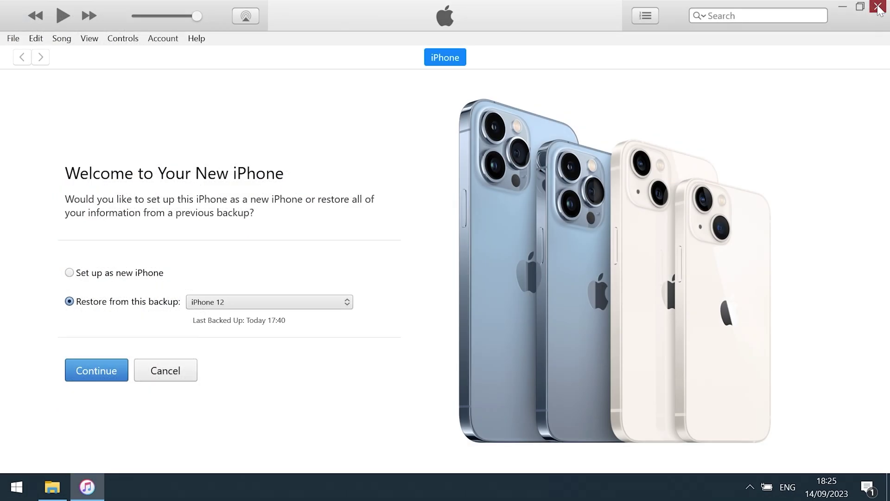
left_click(877, 7)
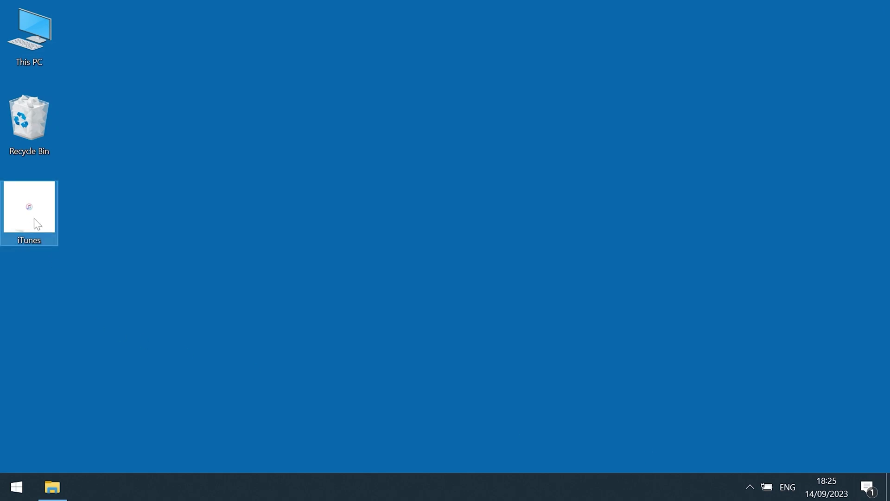
double_click(38, 224)
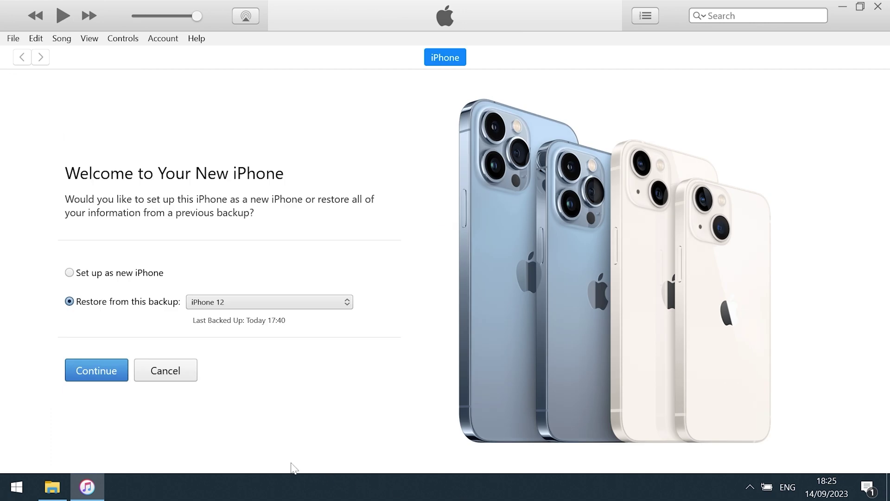
left_click(111, 374)
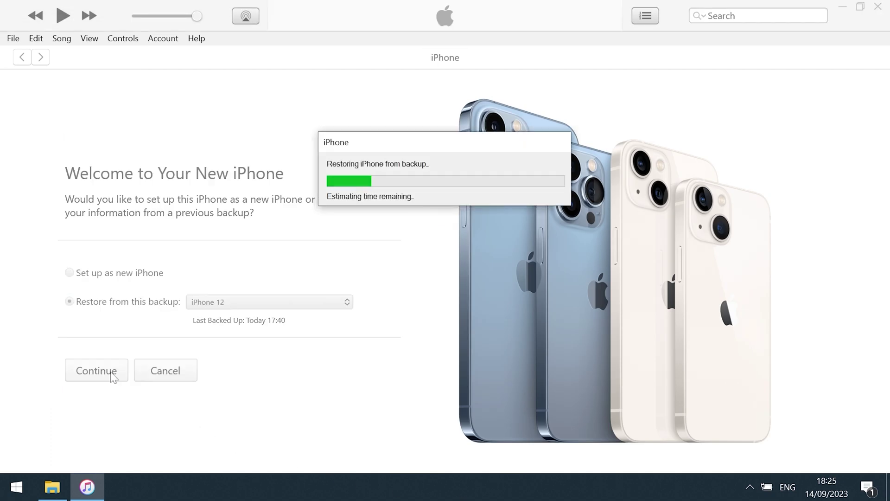